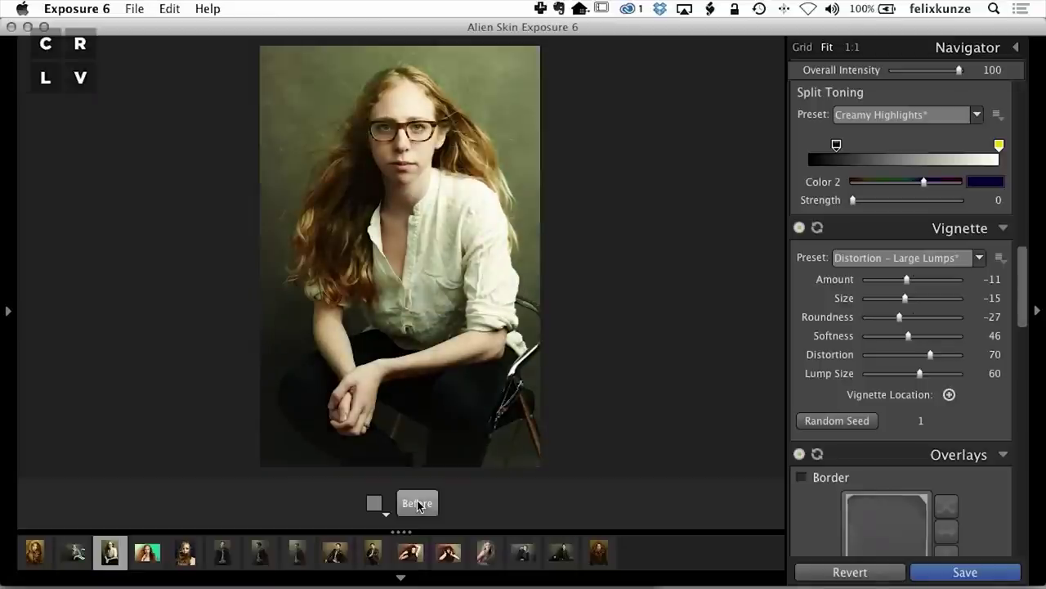
- Compare the first two toned portraits with their originals, including the cyan-look edit
click(417, 503)
click(417, 504)
key(Right)
click(417, 503)
click(417, 504)
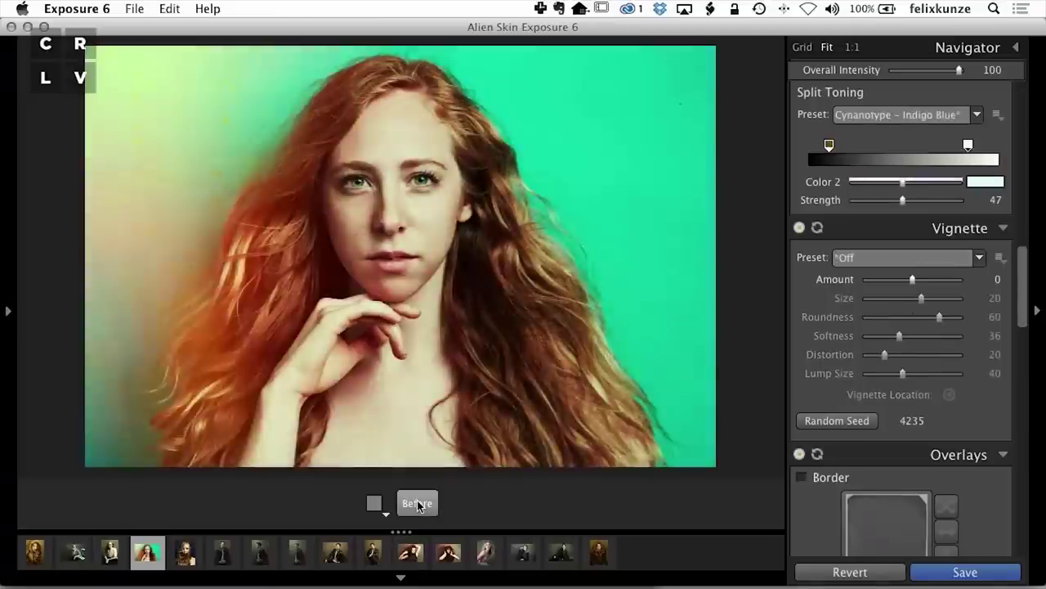
click(416, 504)
click(417, 503)
- Advance to the red-haired portrait, compare it with its original, and browse the presets library
click(417, 504)
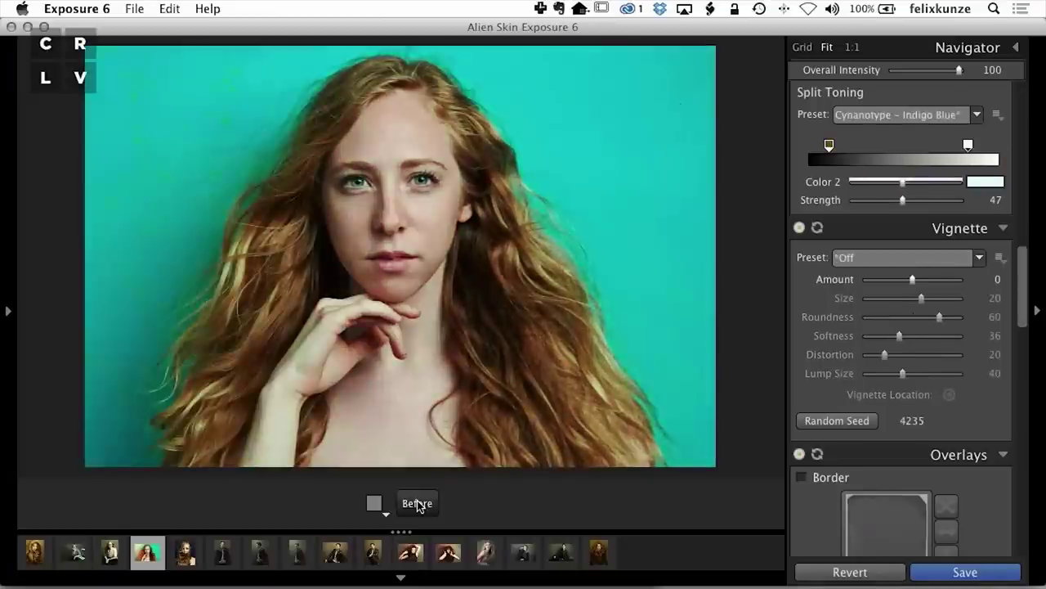
click(417, 504)
key(Right)
click(416, 504)
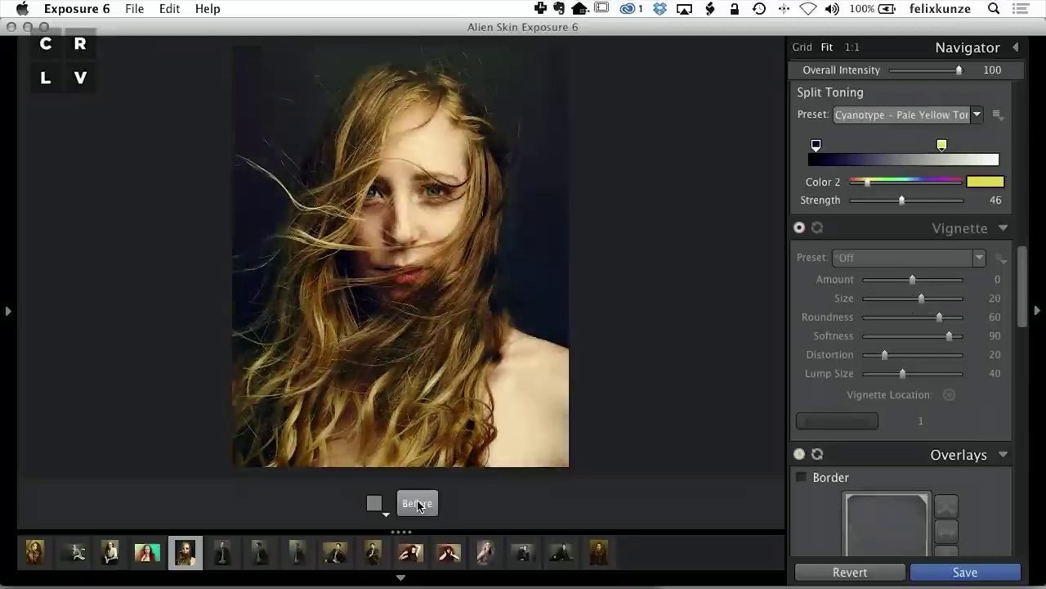
click(417, 504)
click(416, 504)
click(809, 147)
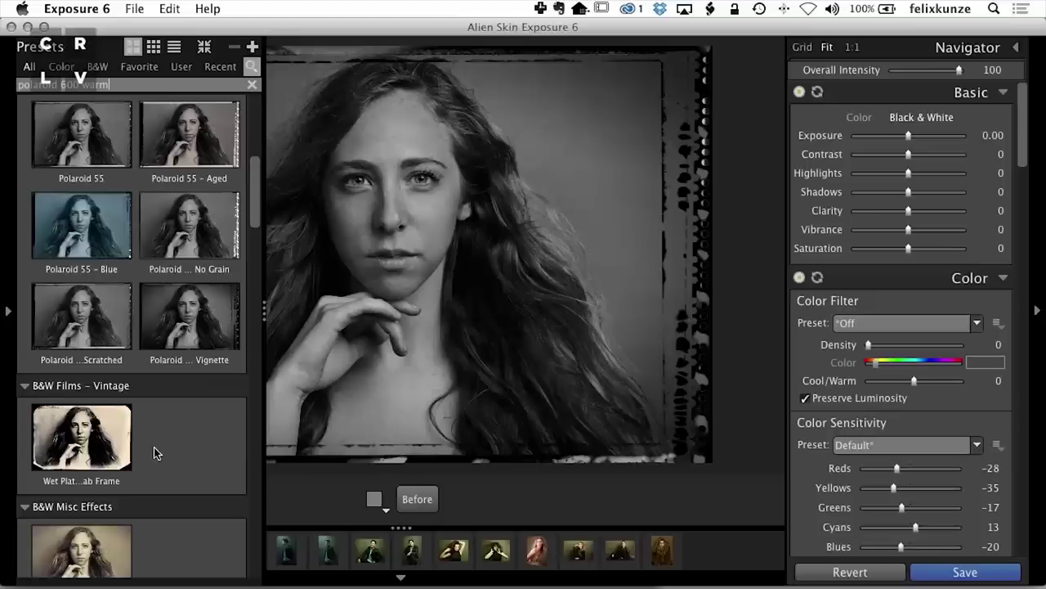
scroll(155, 449, down, 5)
- Scroll the presets library down to the Color Films – Polaroid looks
scroll(154, 454, down, 10)
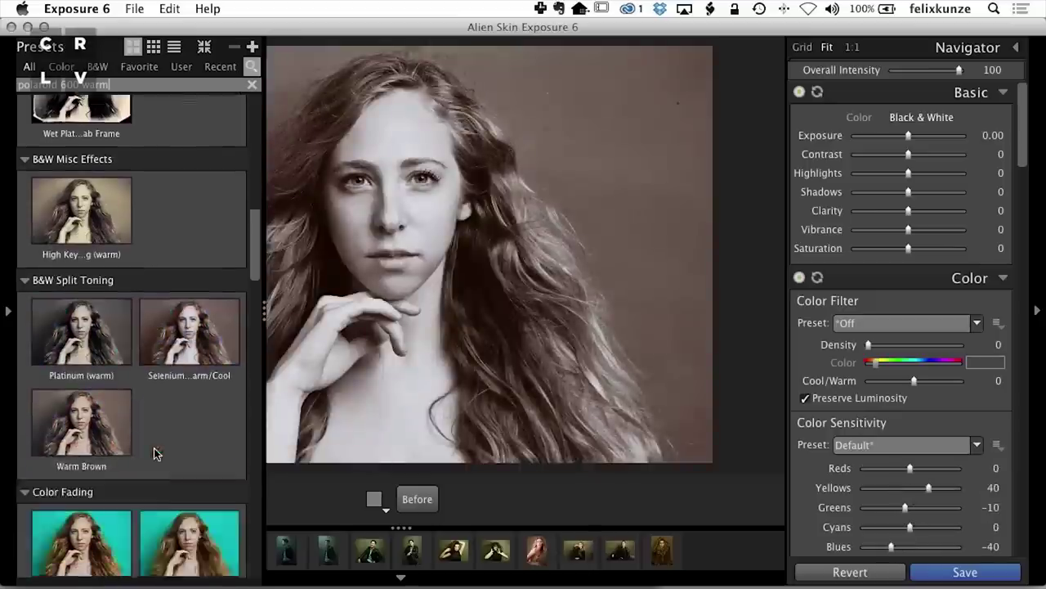
scroll(154, 447, down, 3)
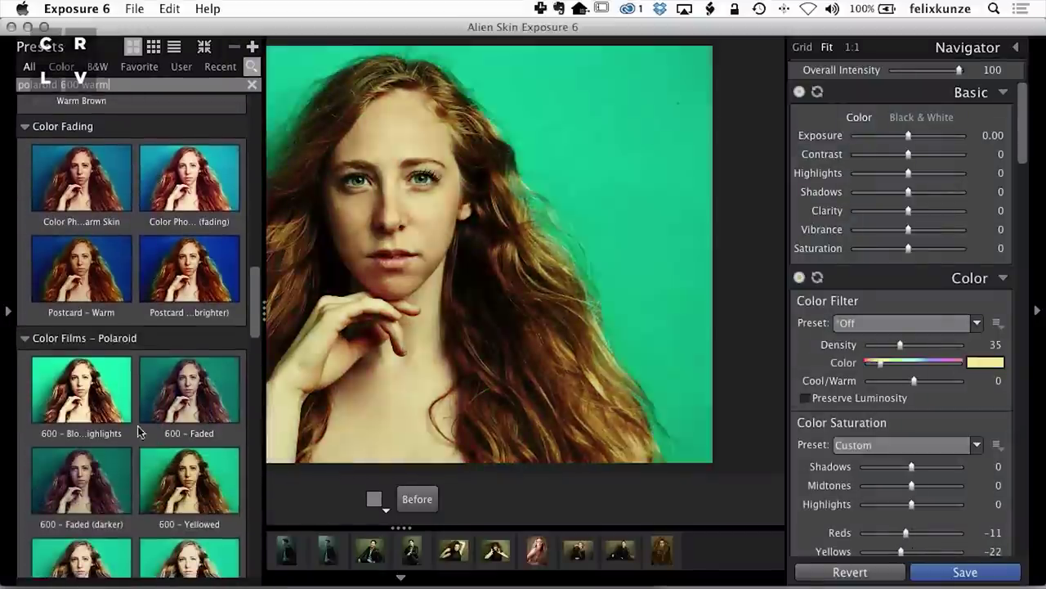
scroll(104, 491, down, 3)
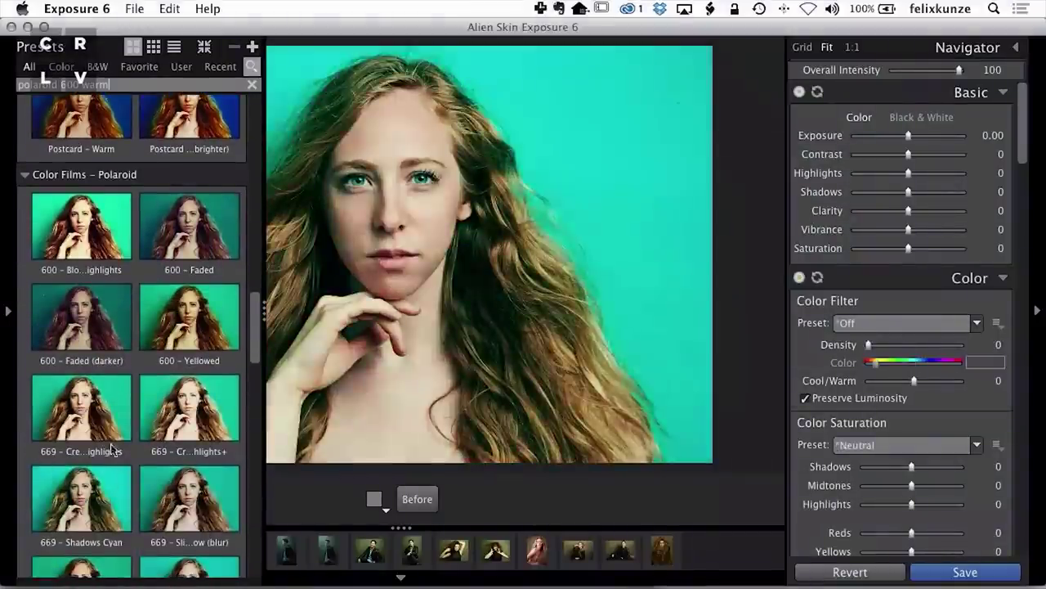
scroll(110, 495, down, 3)
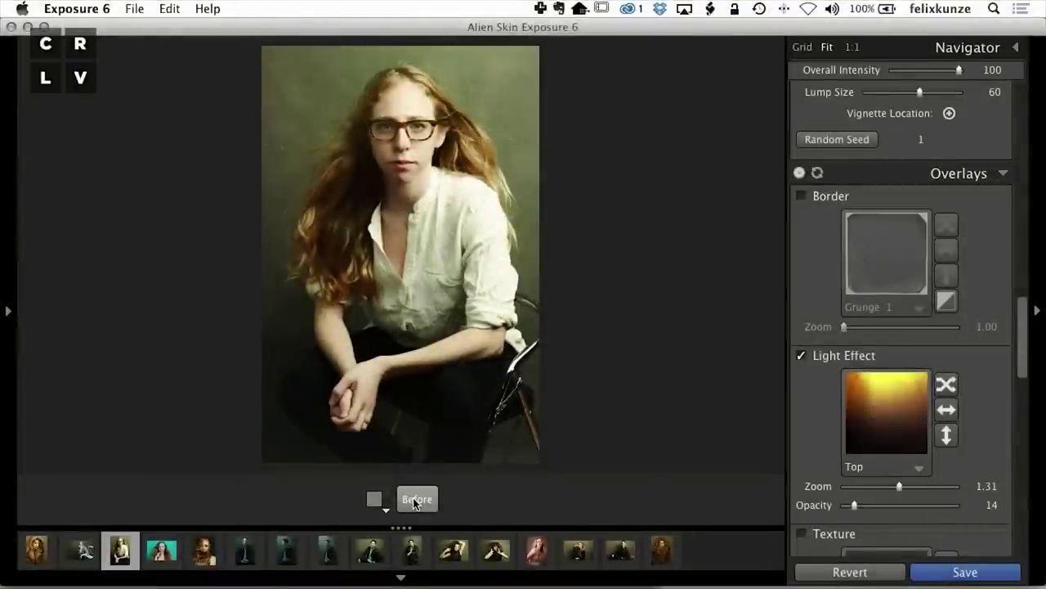
- Compare the glasses portrait with its original look and raise Contrast to 26
click(415, 502)
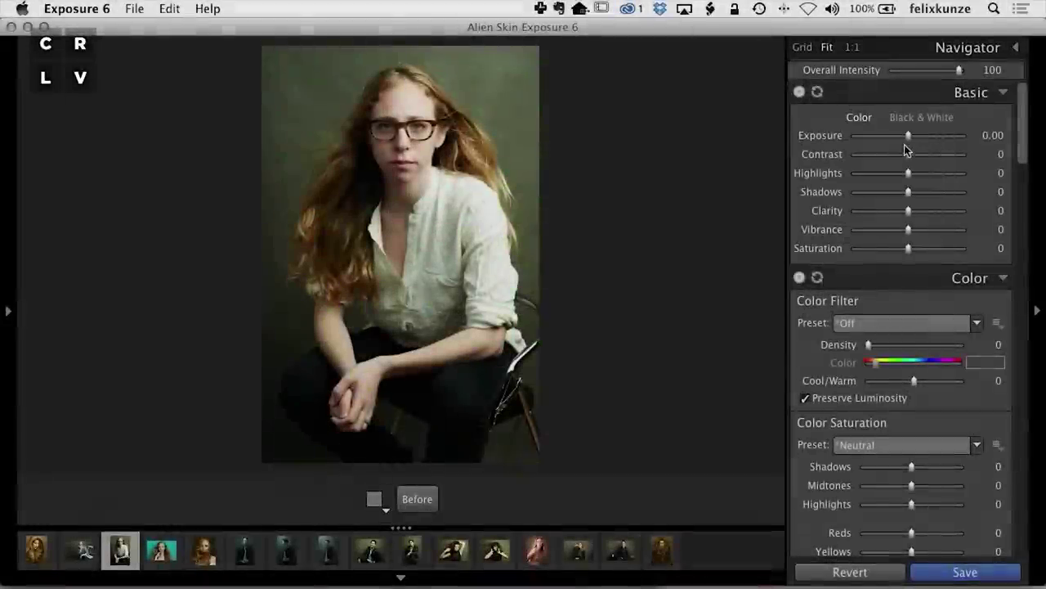
click(922, 154)
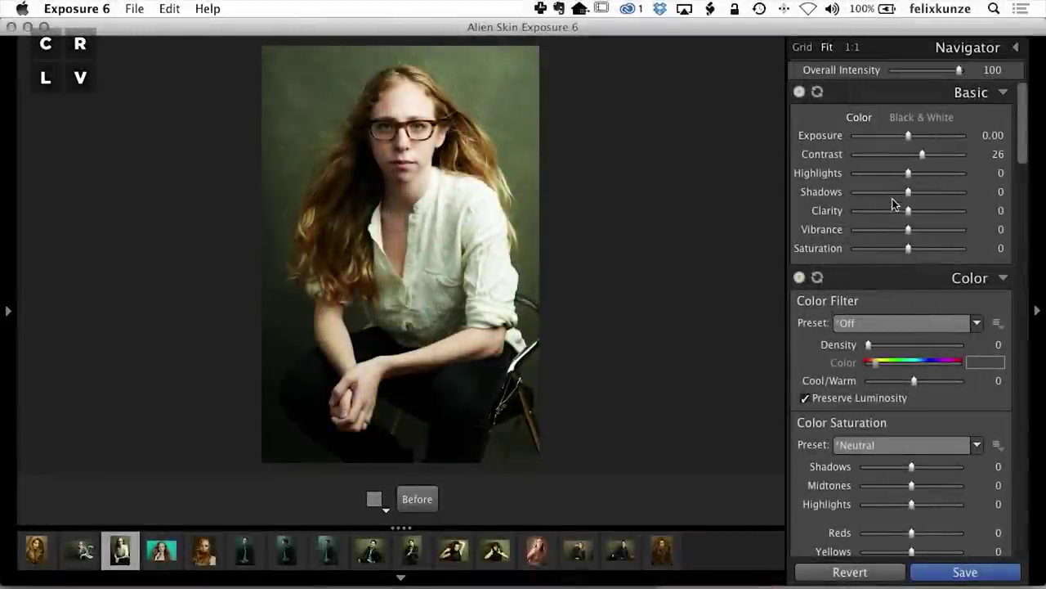
- Lower Saturation to -16, compare against the original, and zoom in on the face
drag(903, 250, 896, 251)
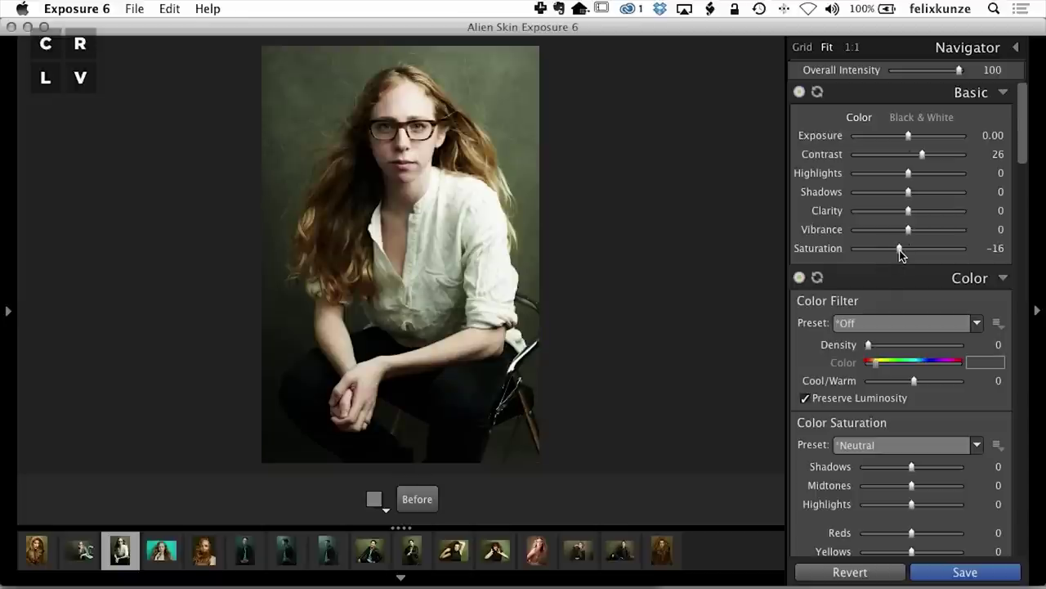
click(421, 498)
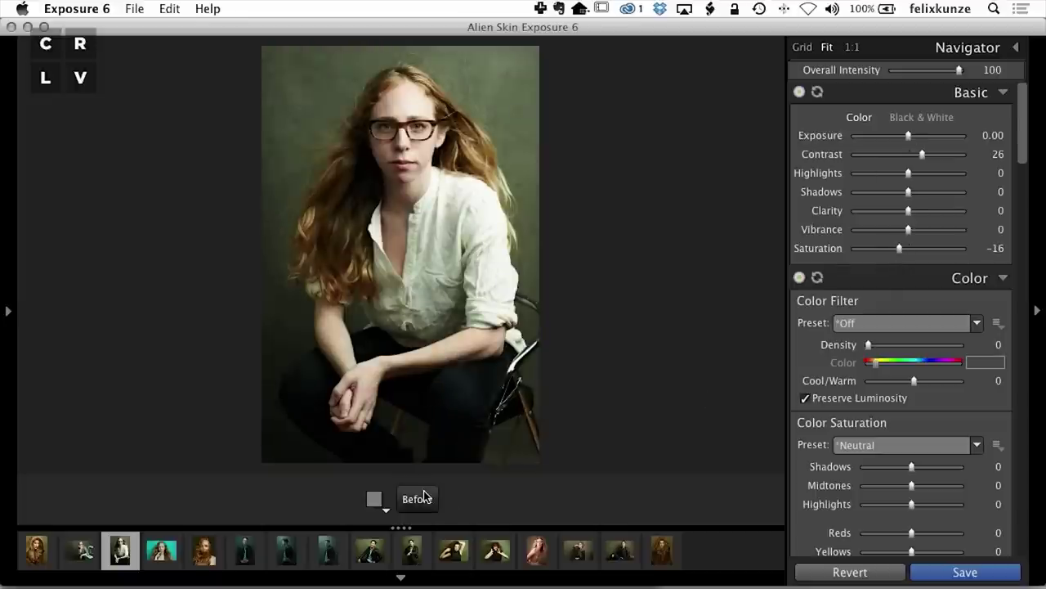
click(422, 497)
click(424, 496)
click(425, 496)
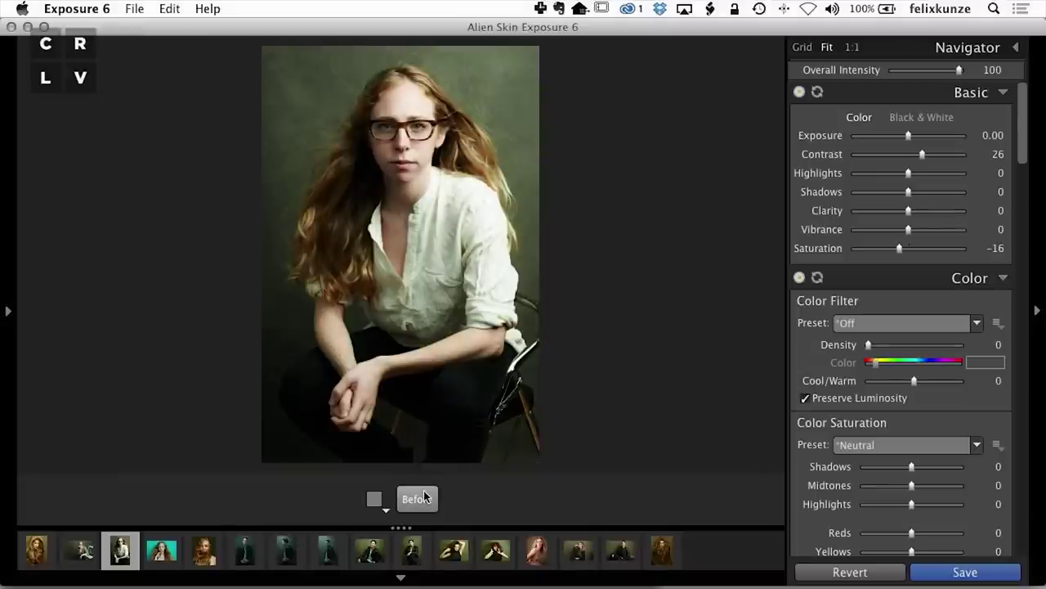
click(424, 496)
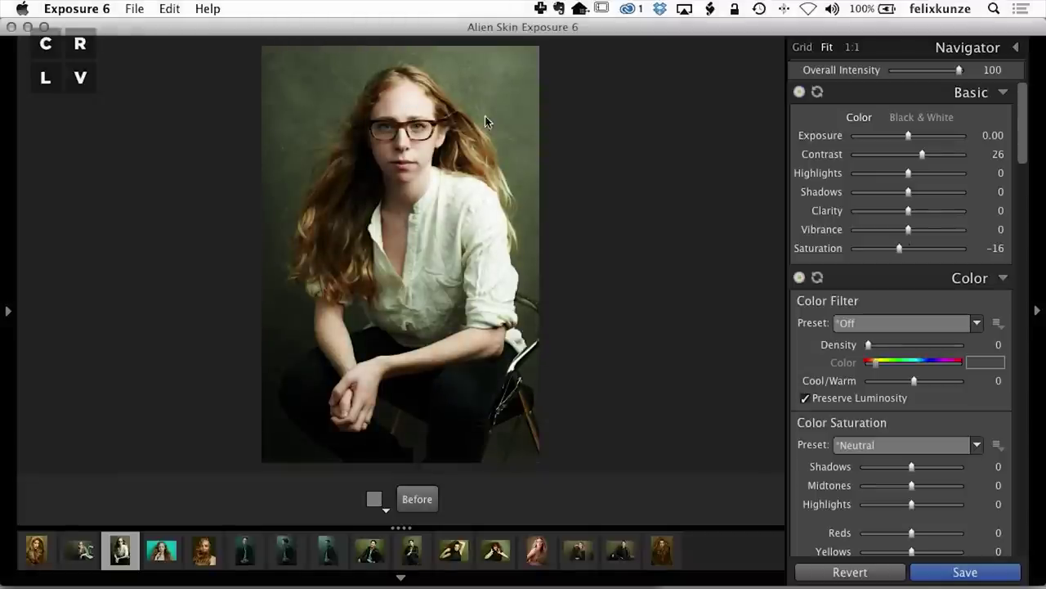
click(419, 148)
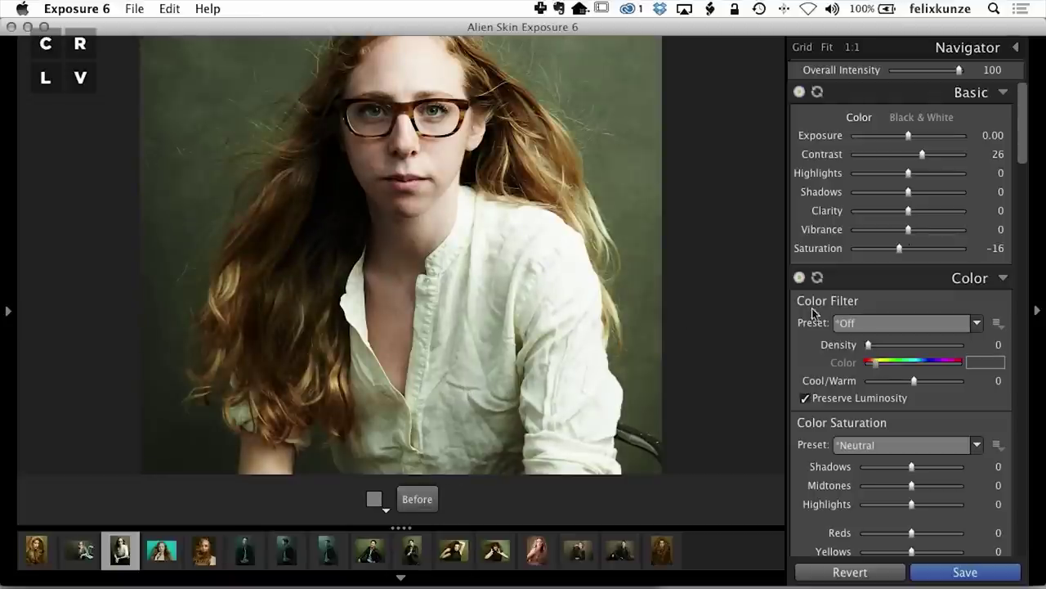
- Set Color Saturation Reds to 23, Greens to -14 and Cyans to 14, comparing with the original
scroll(875, 308, down, 3)
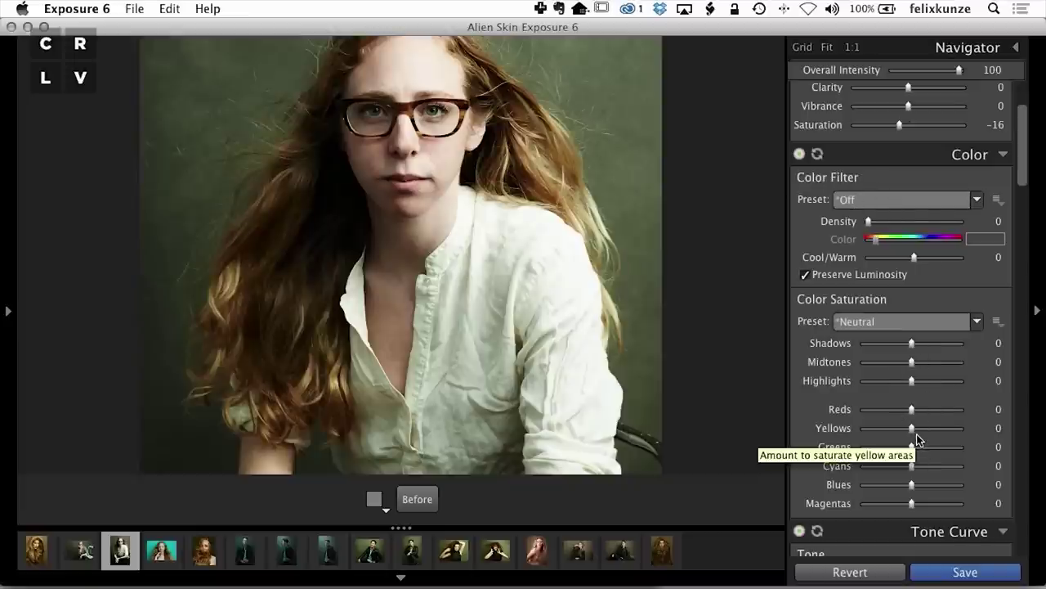
drag(912, 410, 925, 415)
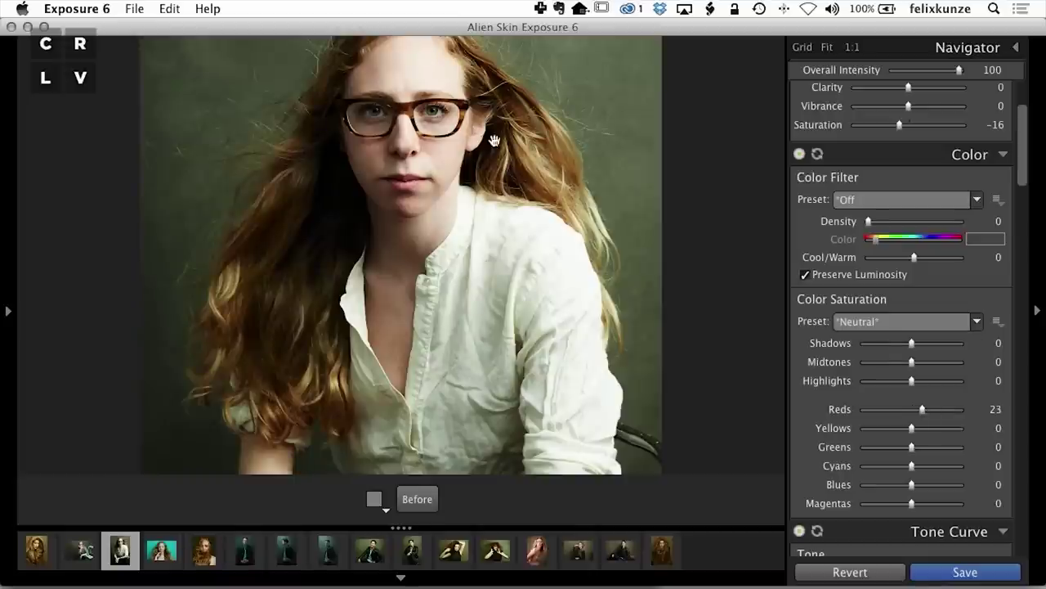
click(420, 496)
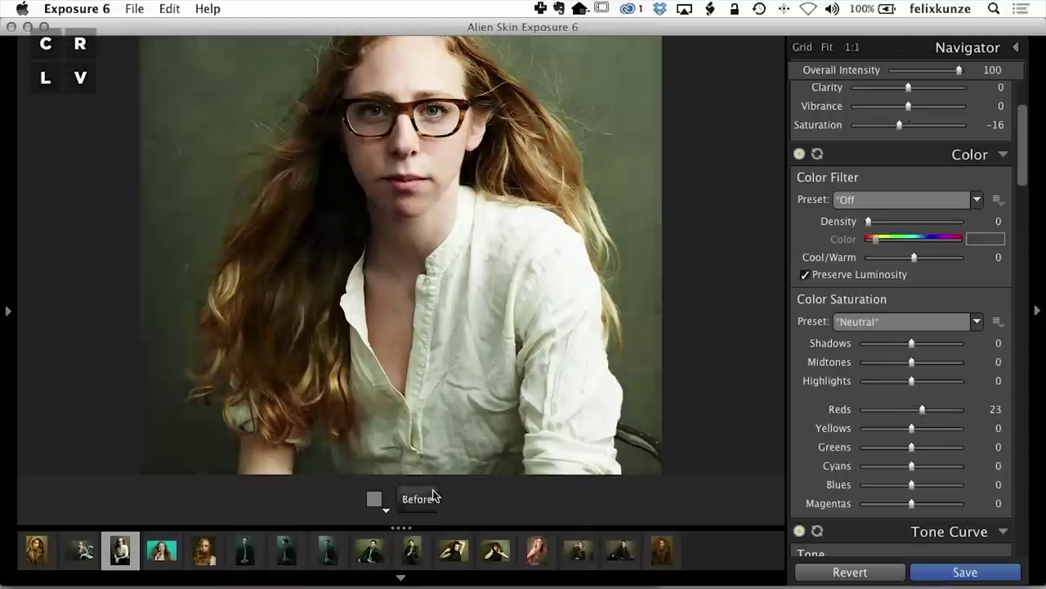
click(430, 497)
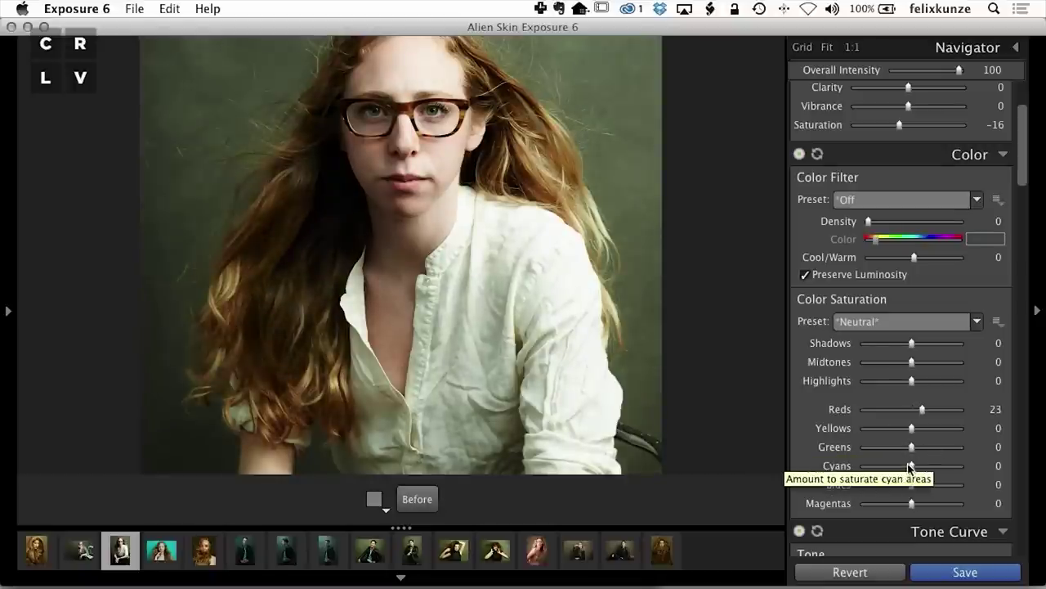
mouse_move(912, 447)
mouse_down()
mouse_move(874, 453)
mouse_move(905, 455)
mouse_up()
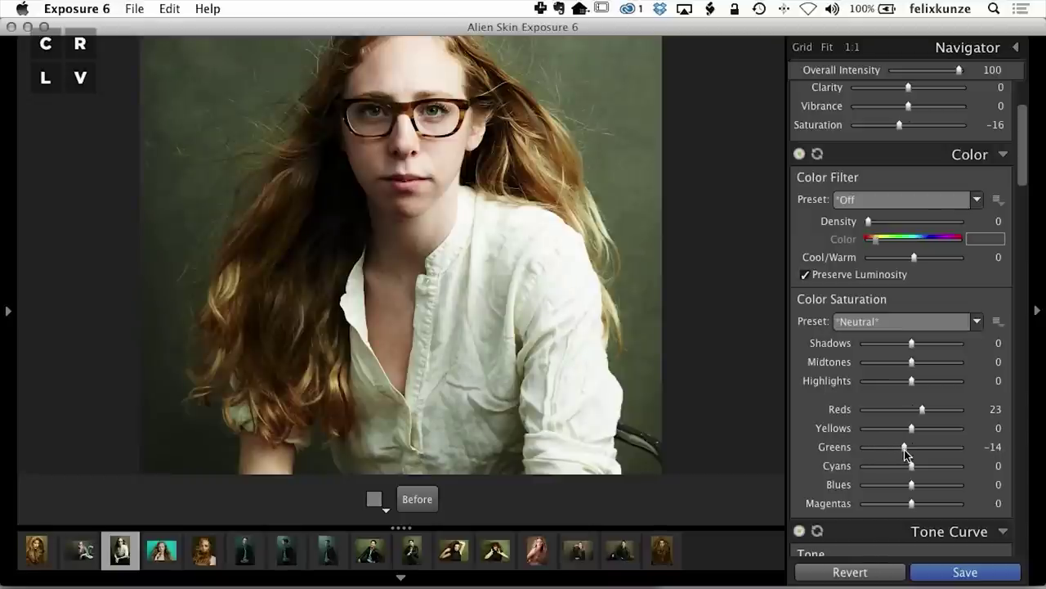
drag(911, 466, 920, 469)
click(422, 500)
click(423, 501)
click(422, 500)
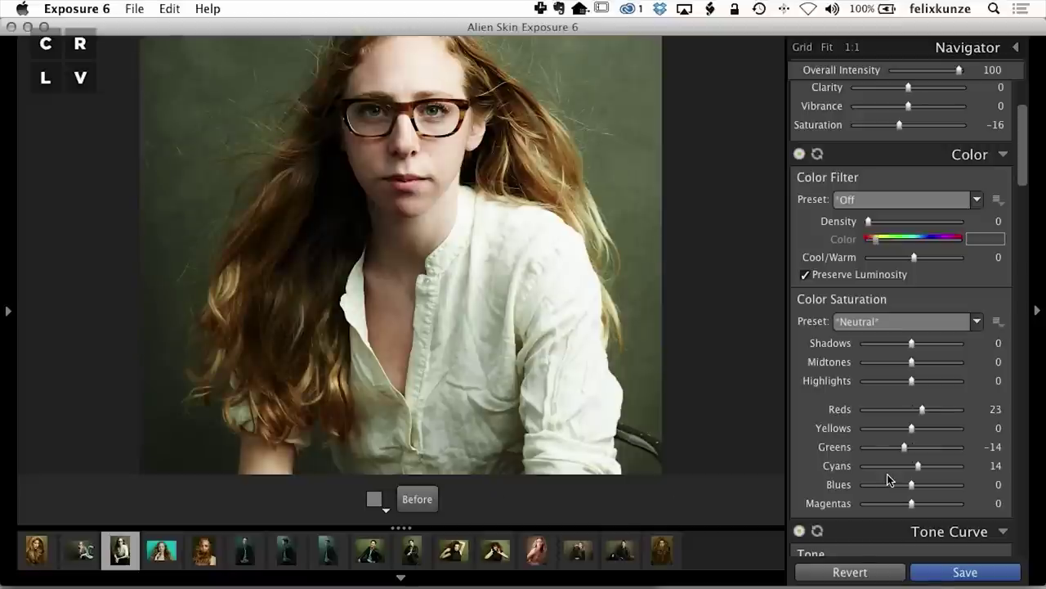
- Darken the Tone Curve Shadows slider to about -16
scroll(888, 479, down, 10)
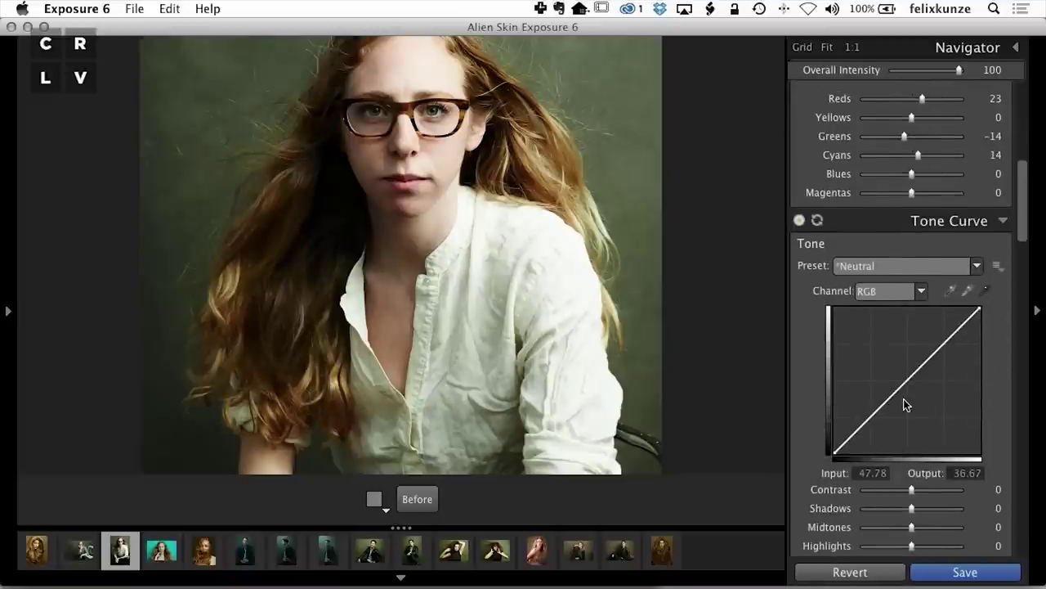
drag(908, 508, 904, 508)
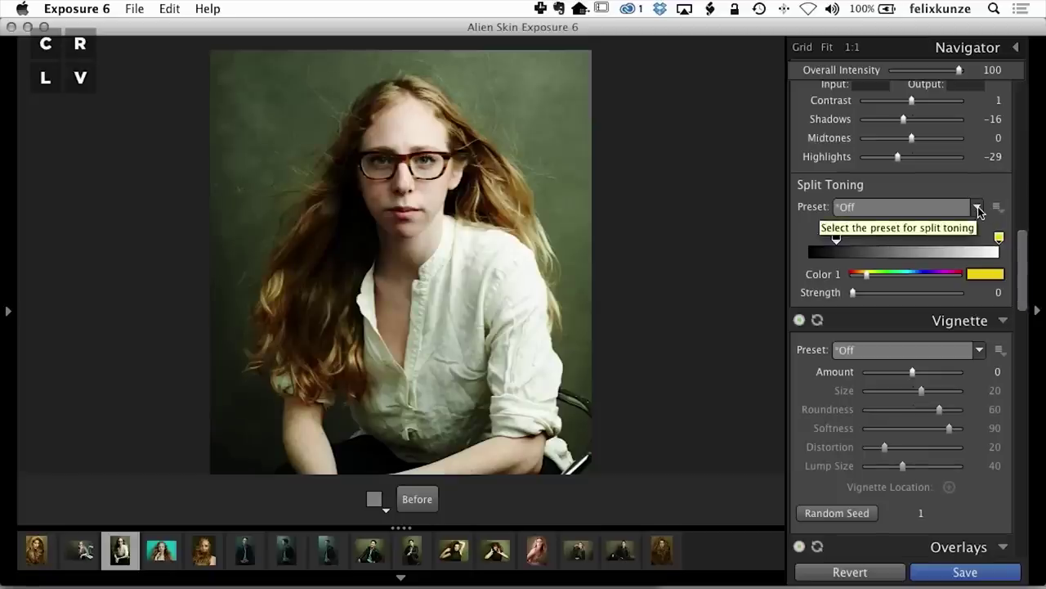
- Apply the Creamy Highlights split-toning preset and inspect its shadow and highlight tone colours
click(978, 210)
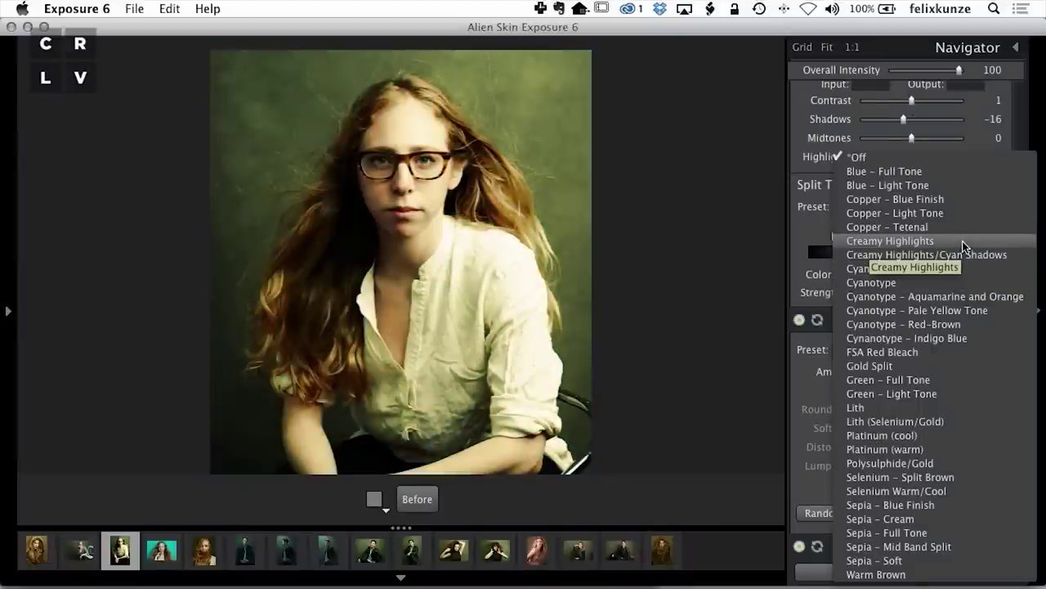
click(963, 244)
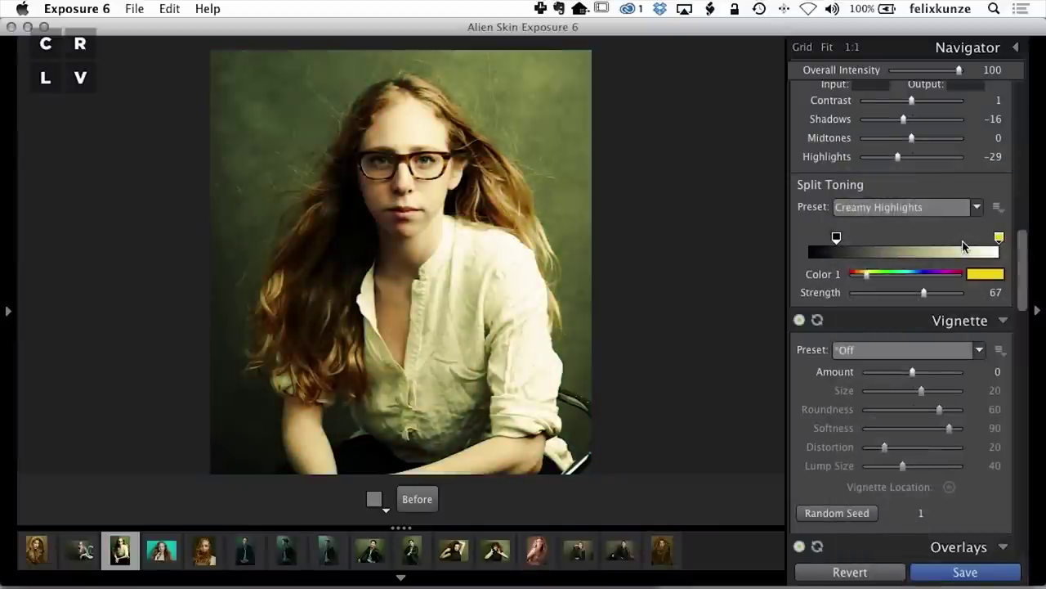
click(976, 208)
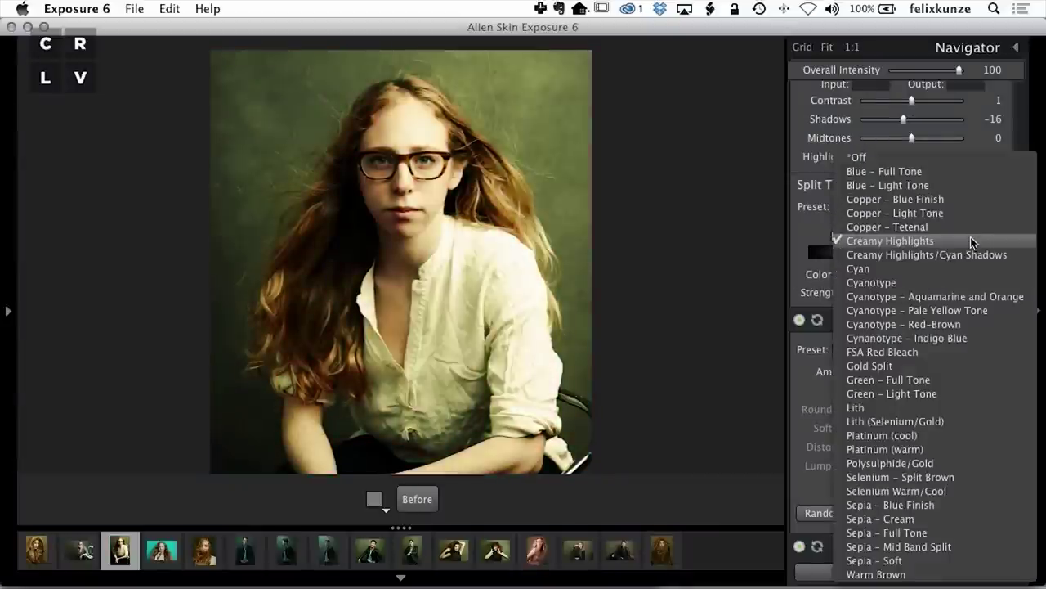
click(973, 242)
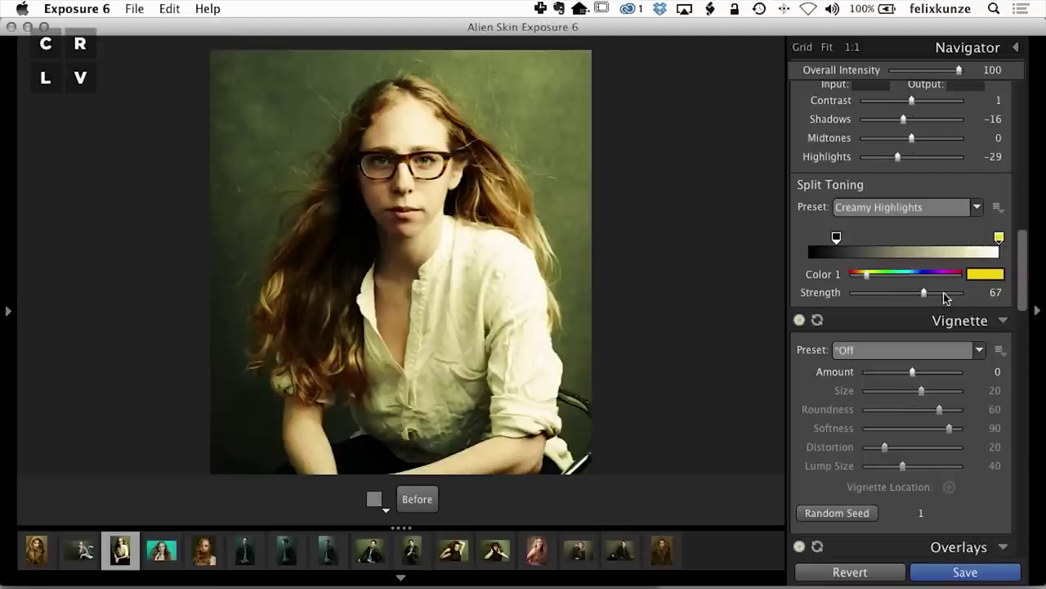
click(837, 238)
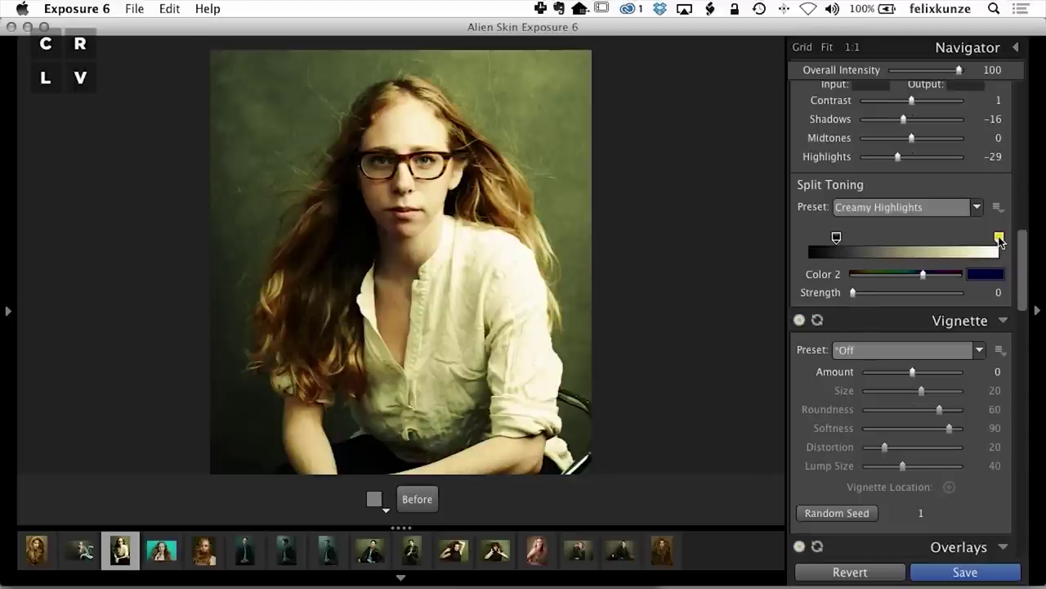
click(999, 238)
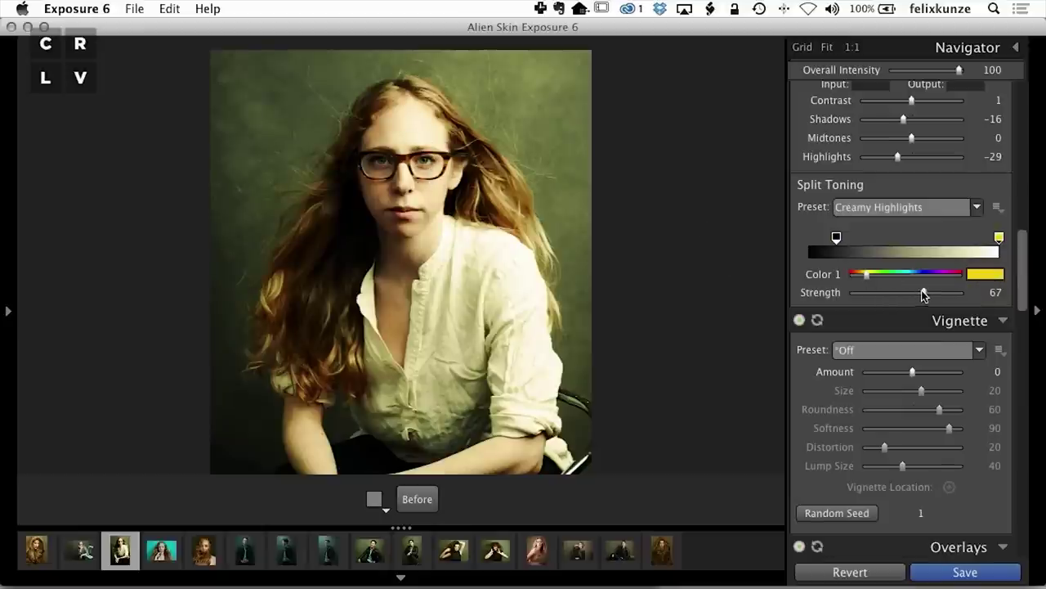
- Reduce the yellow highlight split-toning strength to 17 and compare with the original
drag(923, 292, 871, 297)
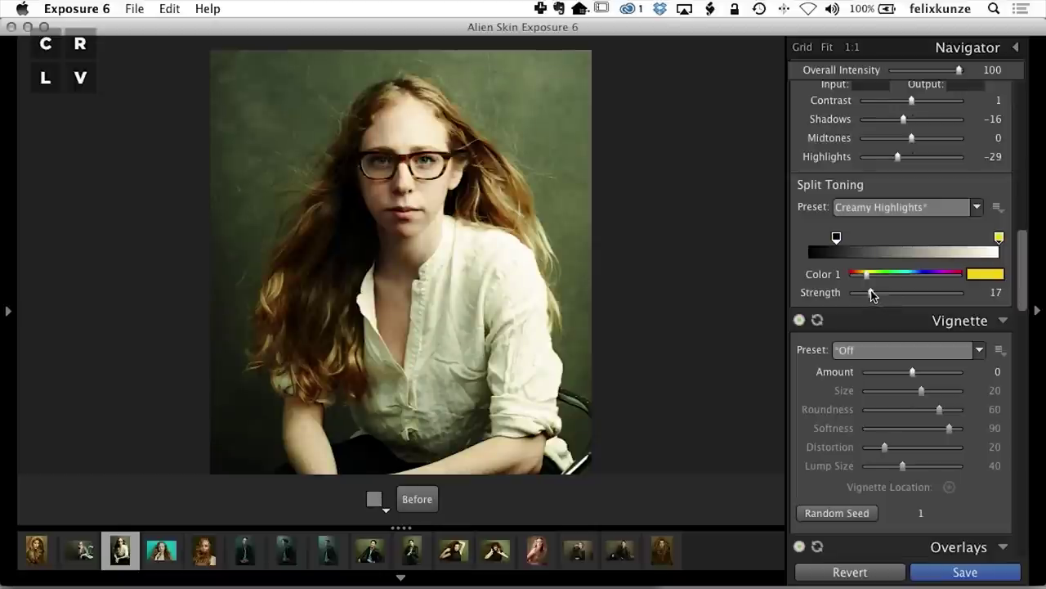
click(425, 500)
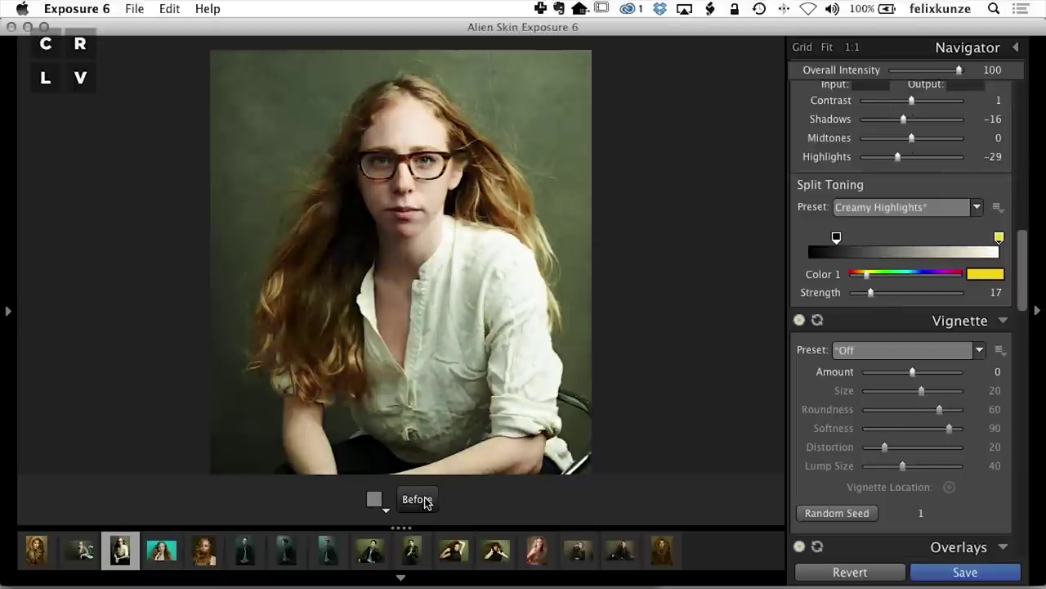
click(421, 499)
click(421, 499)
click(421, 500)
click(421, 499)
click(421, 500)
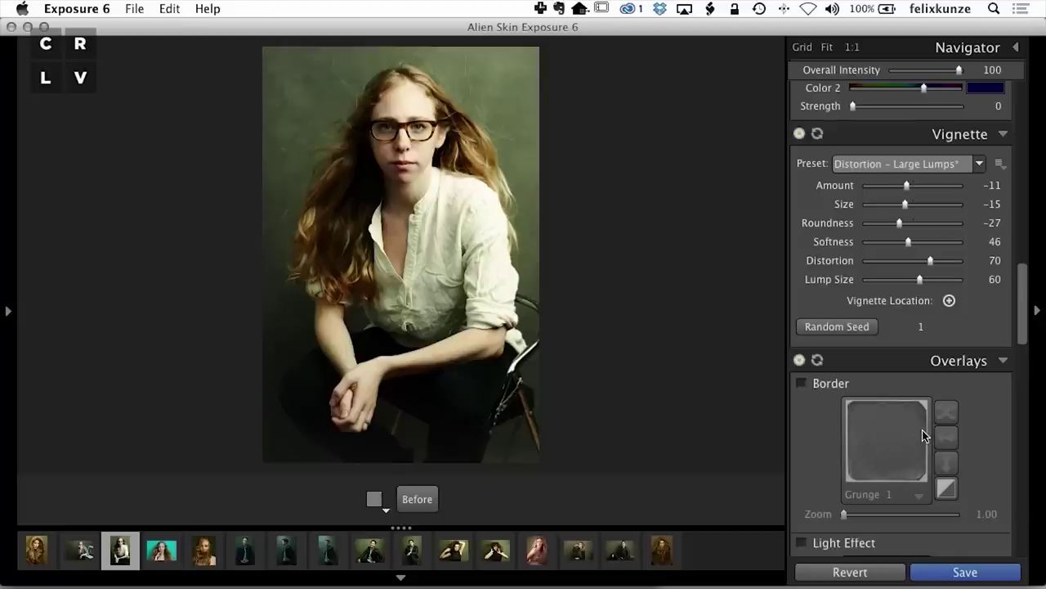
- Enable the Light Effect overlay and apply the Top preset from the Sun Flare category
scroll(920, 439, down, 5)
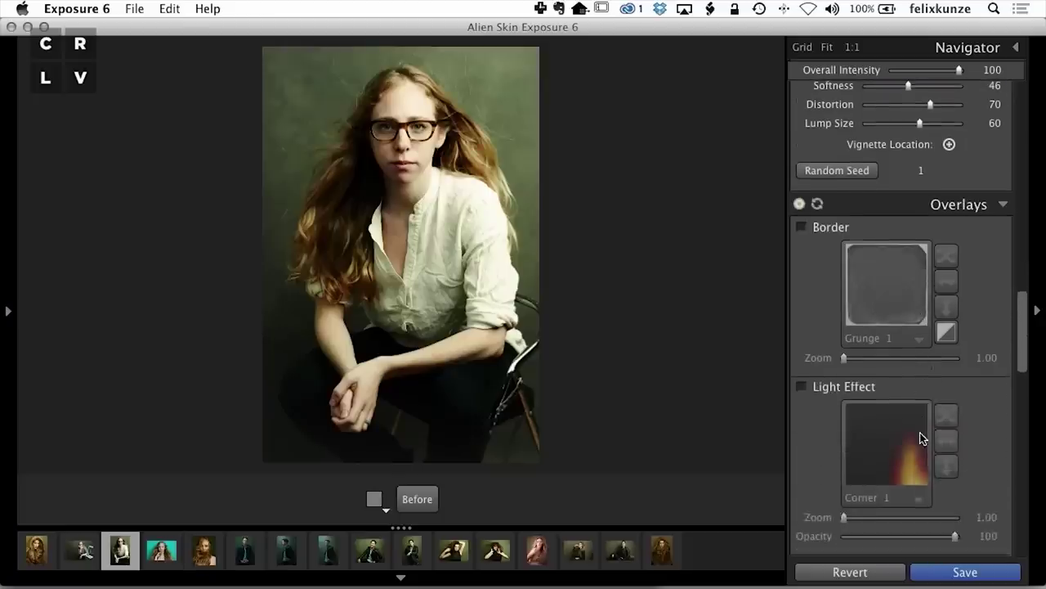
scroll(920, 438, down, 1)
click(801, 356)
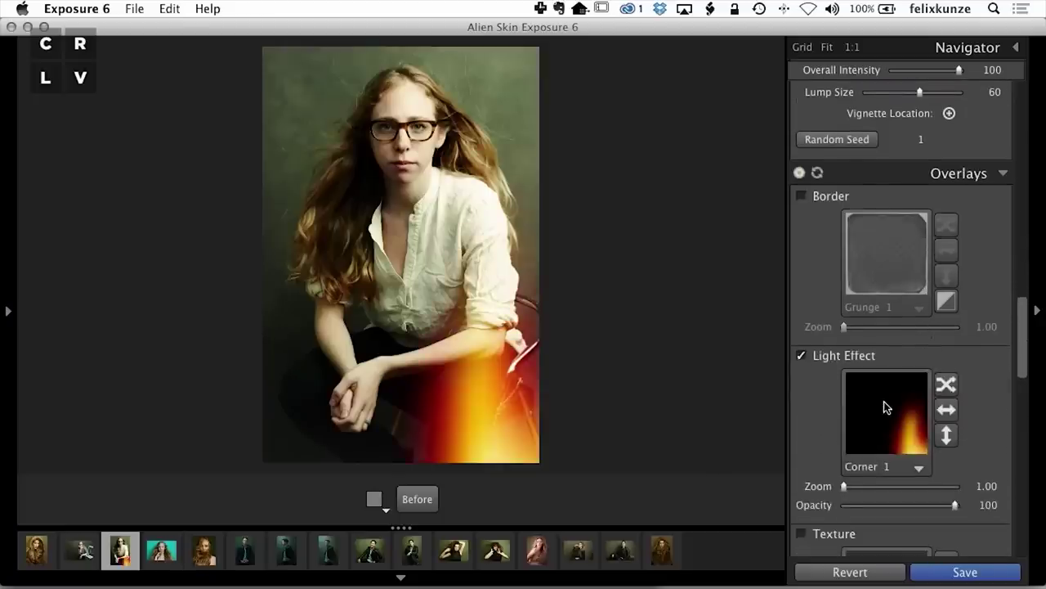
click(886, 406)
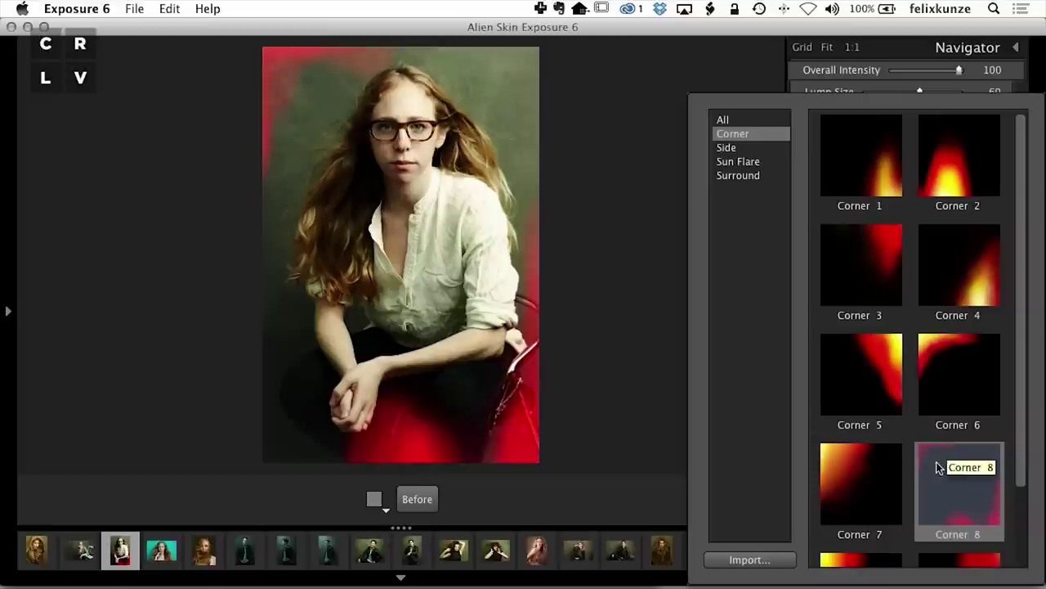
click(762, 163)
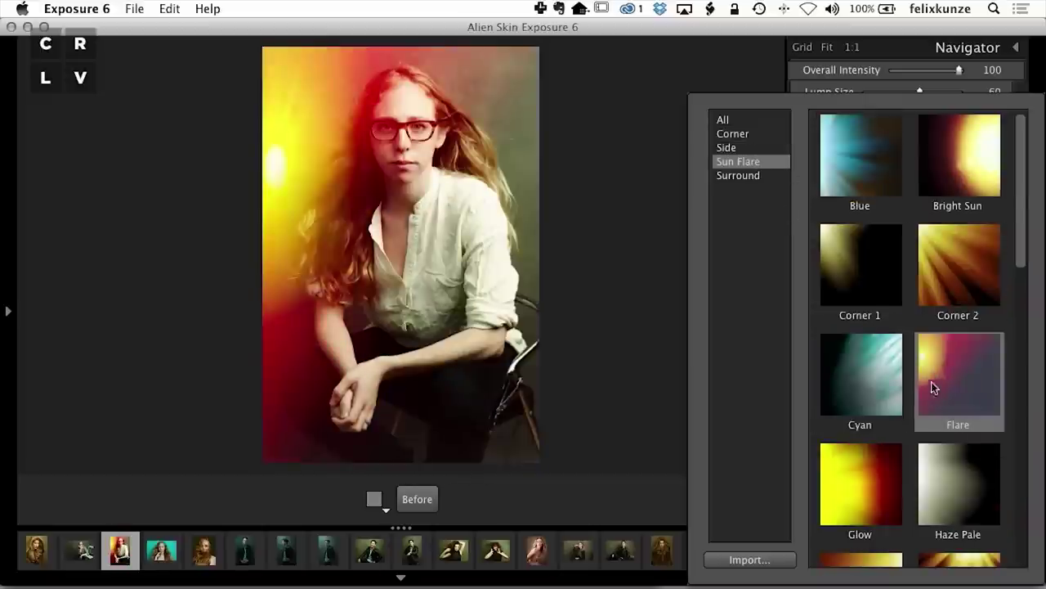
scroll(932, 359, down, 4)
scroll(937, 419, down, 10)
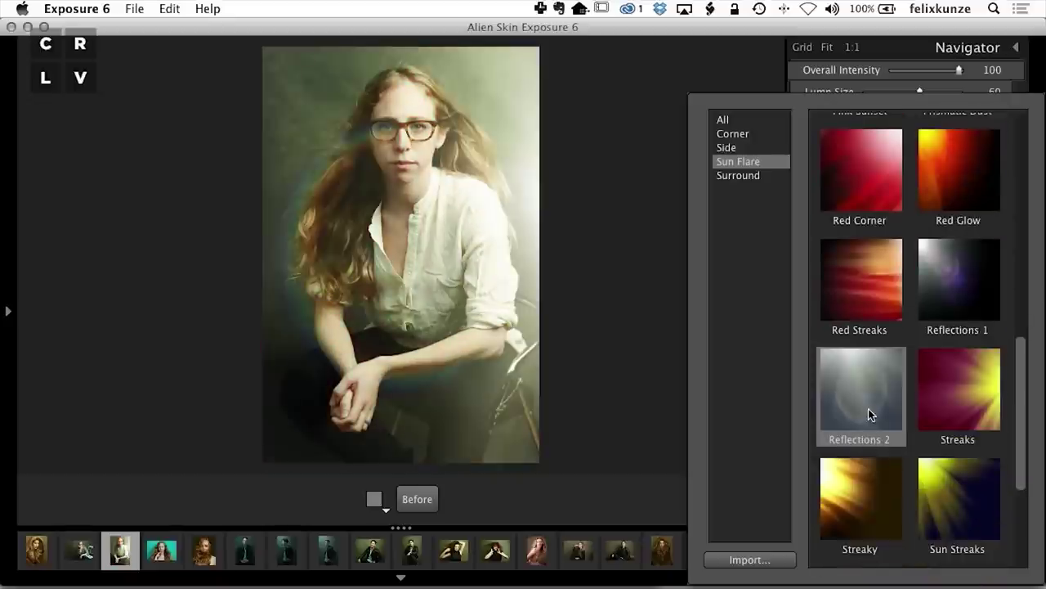
scroll(871, 442, down, 5)
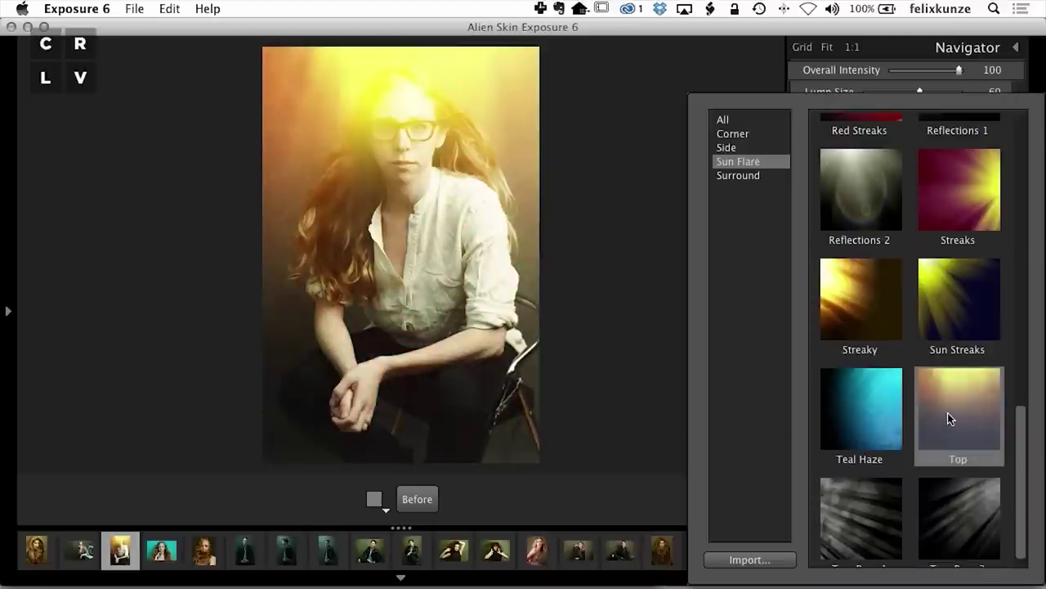
click(947, 413)
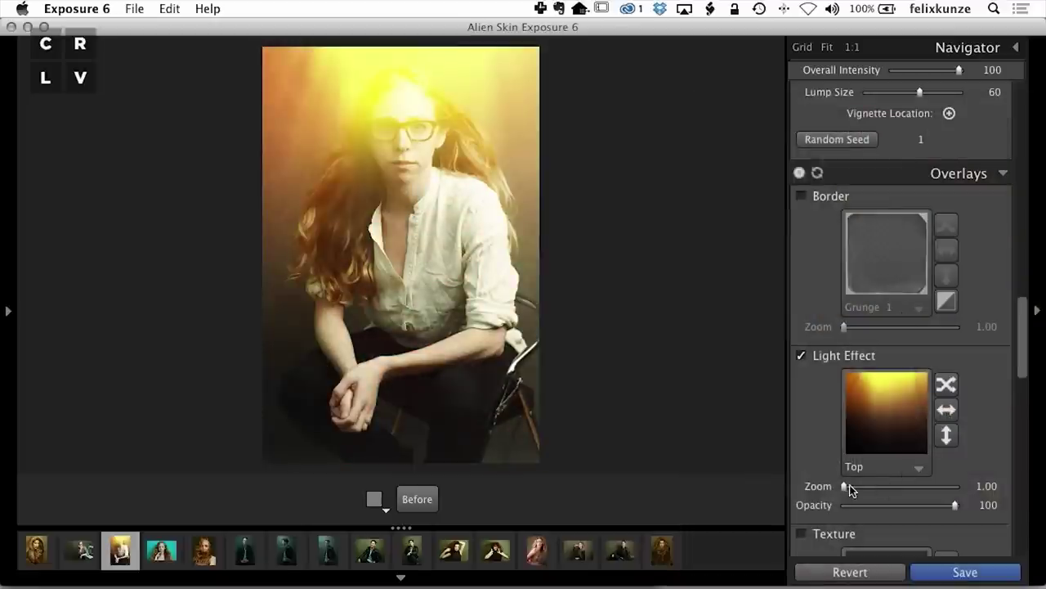
- Set the Top light effect to Zoom 1.31 and Opacity 14, then compare with the original
drag(850, 489, 869, 511)
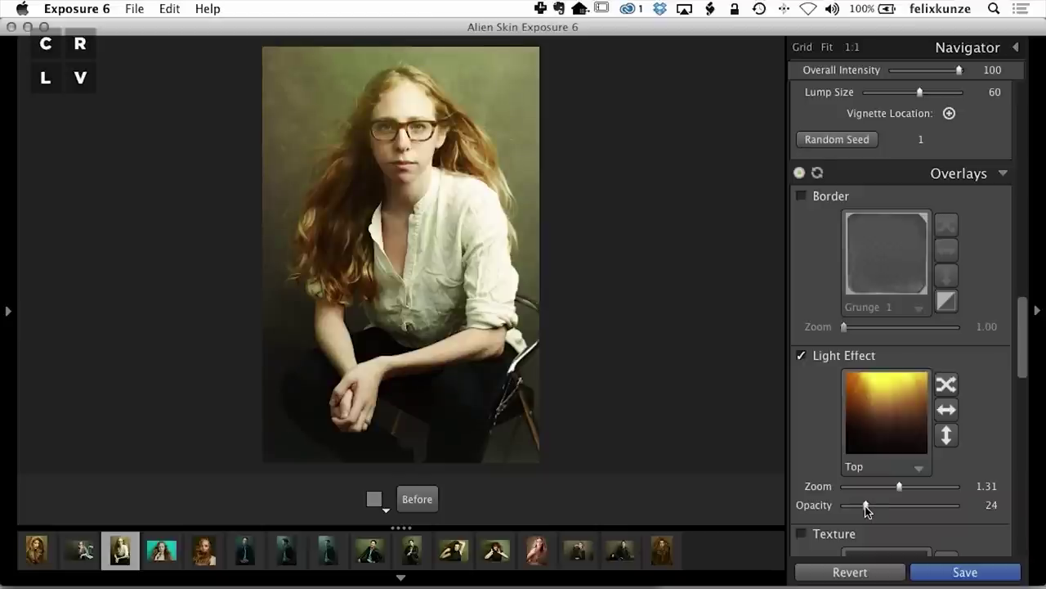
drag(865, 510, 856, 510)
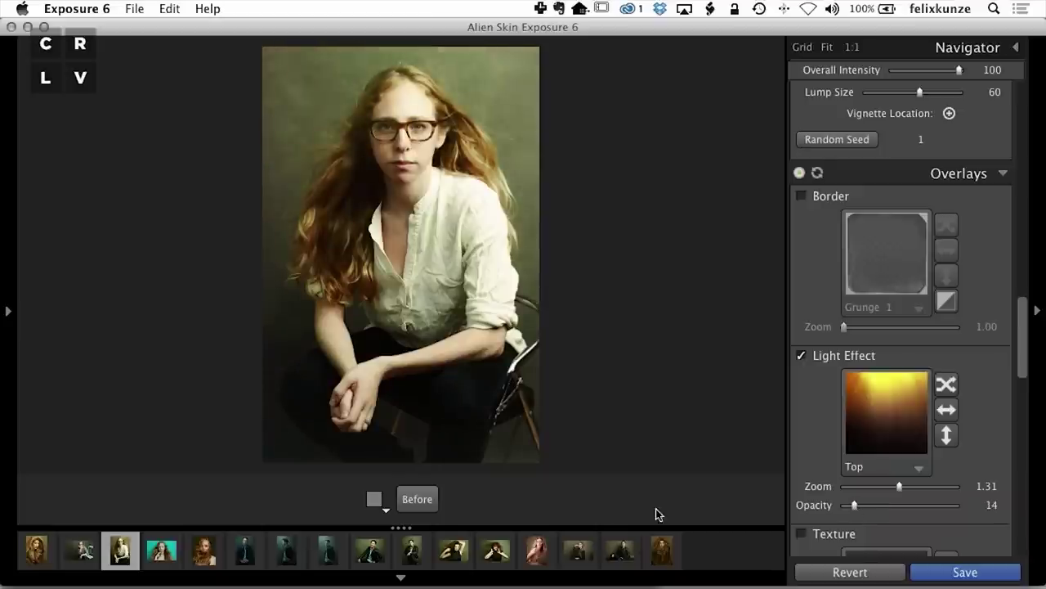
click(427, 499)
click(425, 499)
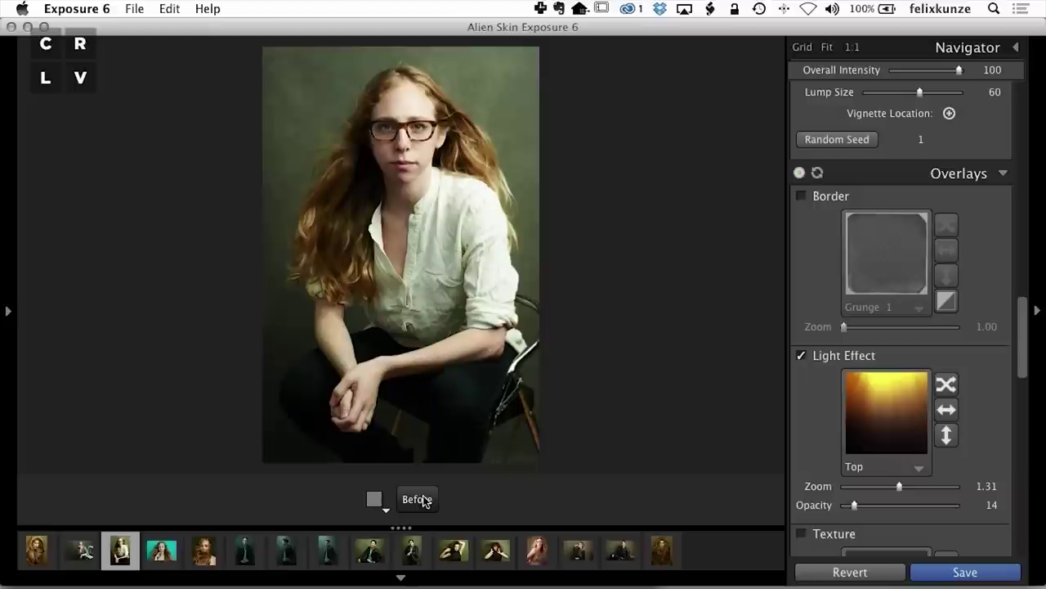
click(802, 356)
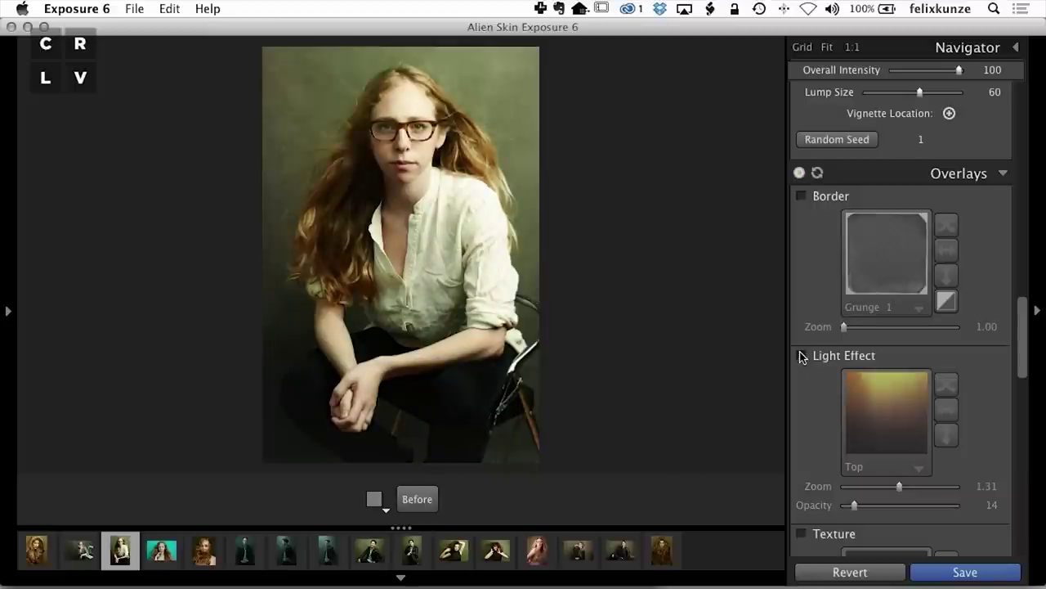
click(802, 356)
click(802, 356)
click(802, 357)
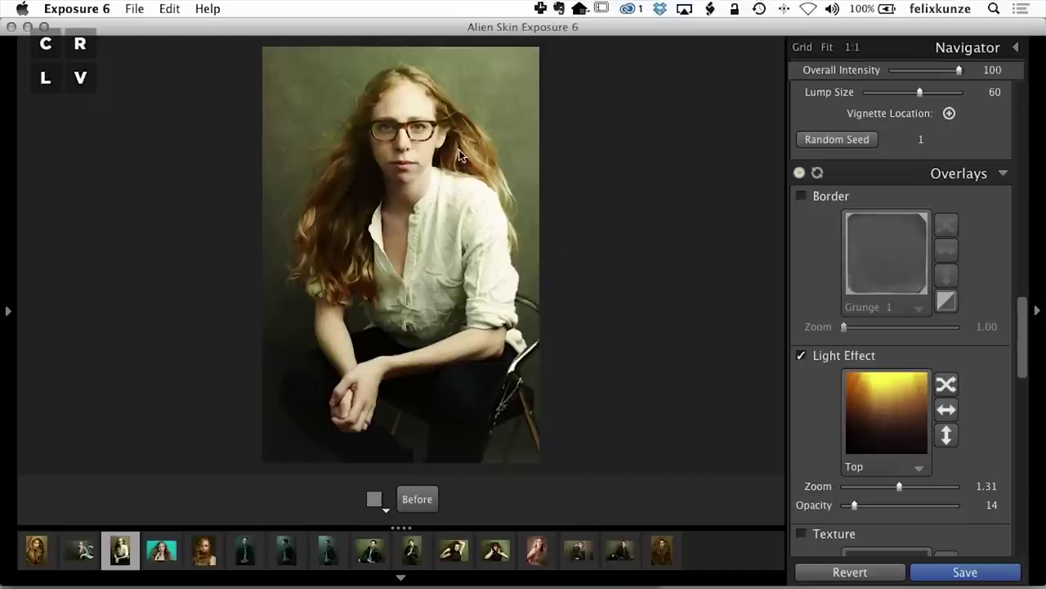
click(801, 355)
click(801, 355)
click(801, 356)
click(801, 356)
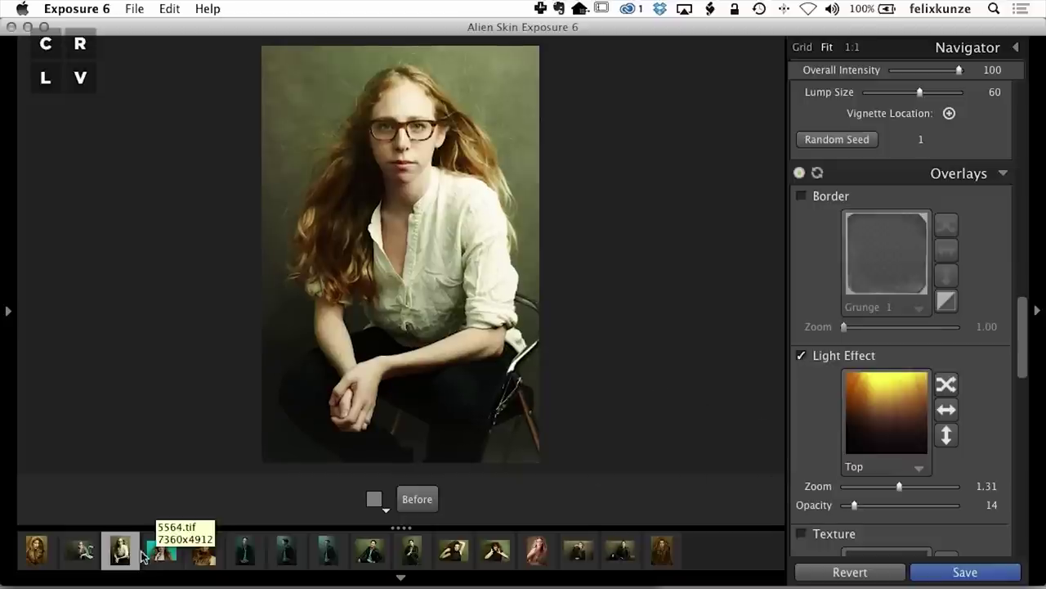
click(415, 499)
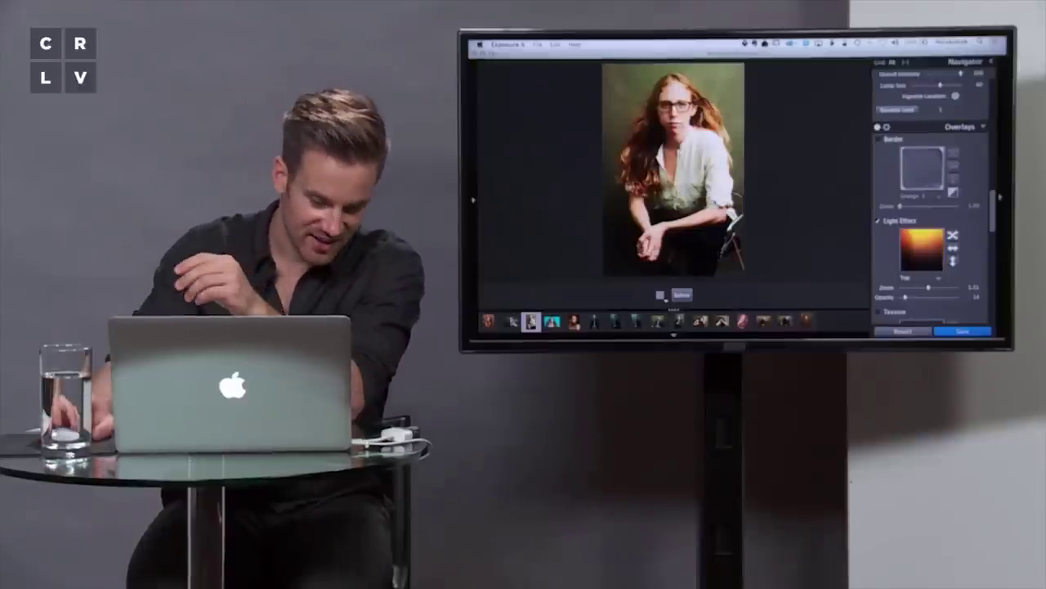
- Show the presets library with the Neutral folder beside the glasses portrait using F7
key(F7)
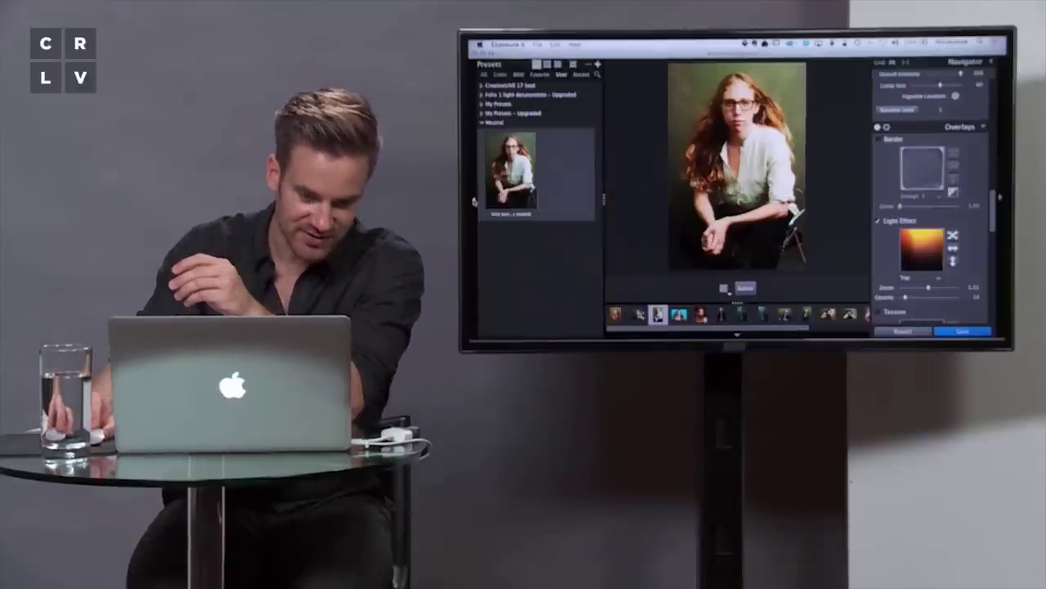